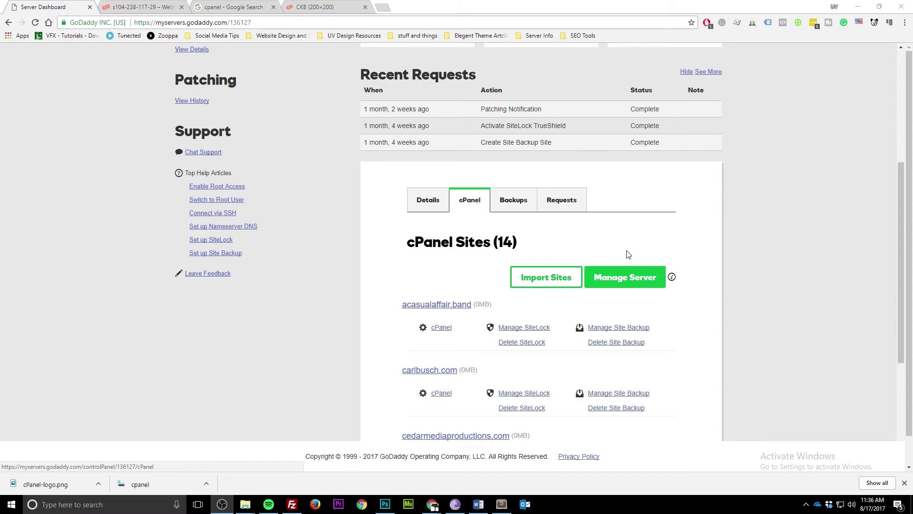
# Leave the account termination page and return to the WHM Home category grid
pyautogui.click(126, 6)
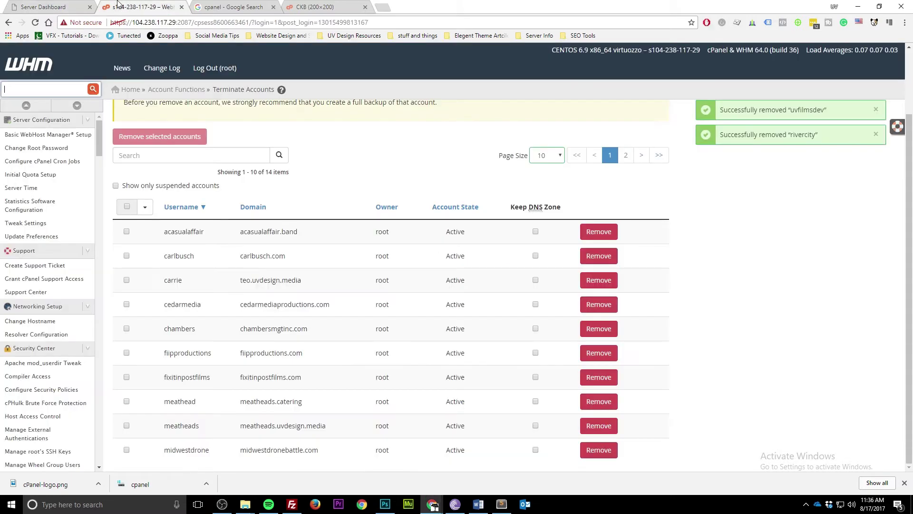
pyautogui.click(26, 106)
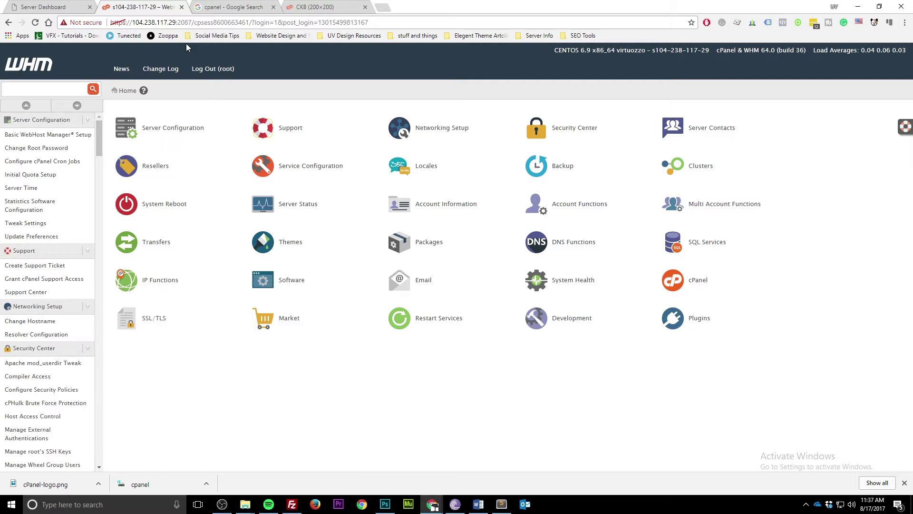
# Return to the GoDaddy Server Dashboard and bring page 1 of 4 of the cPanel Sites list into view
pyautogui.click(81, 5)
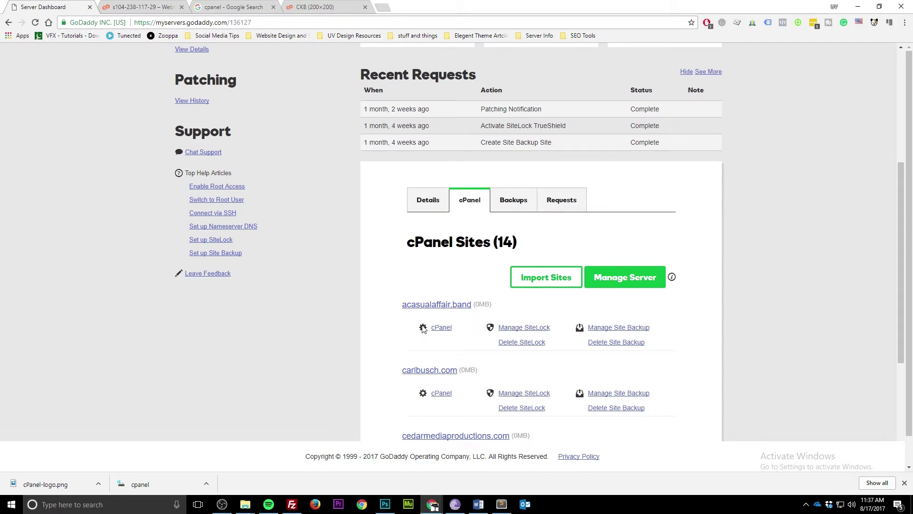
pyautogui.scroll(-5, 423, 329)
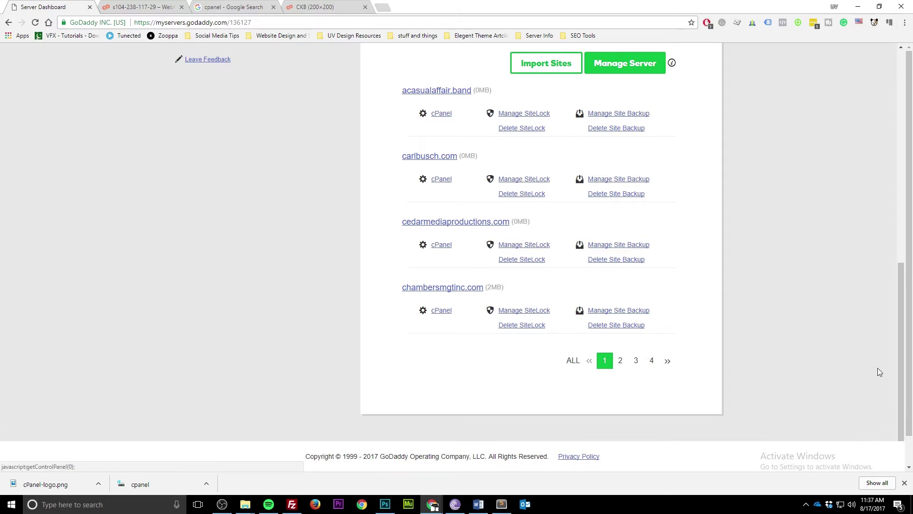
# Search the WHM sidebar for 'crea' and open Create a New Account
pyautogui.click(152, 4)
pyautogui.click(67, 90)
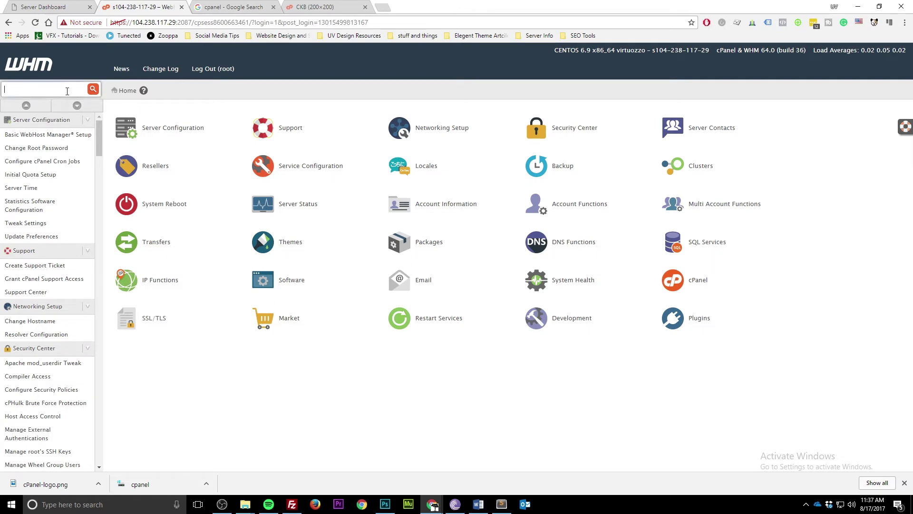
pyautogui.write('crea')
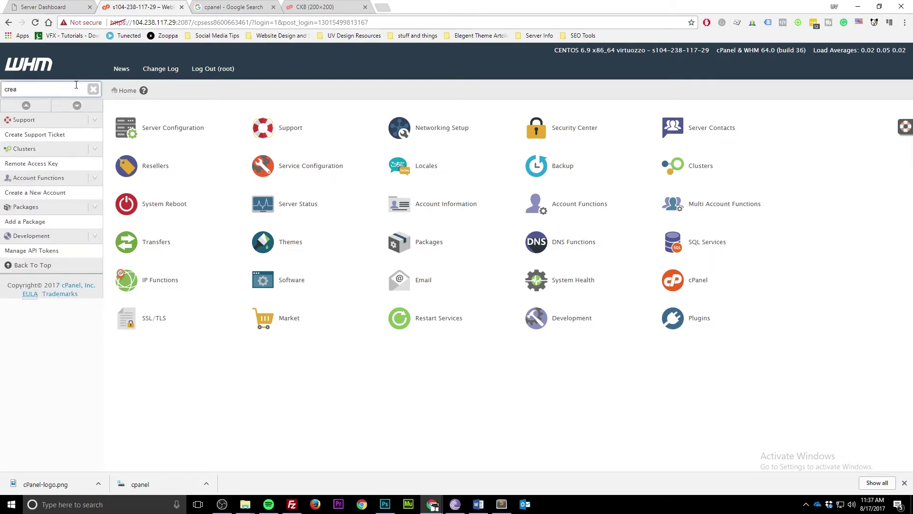
pyautogui.click(29, 195)
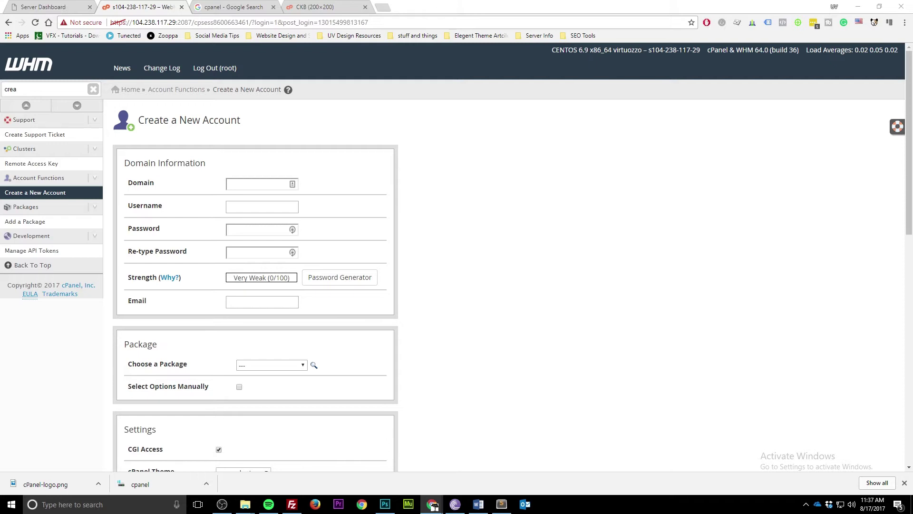
# Fill the domain with rivercitythrowdown.com and select the auto-filled username for replacement
pyautogui.click(263, 189)
pyautogui.click(265, 208)
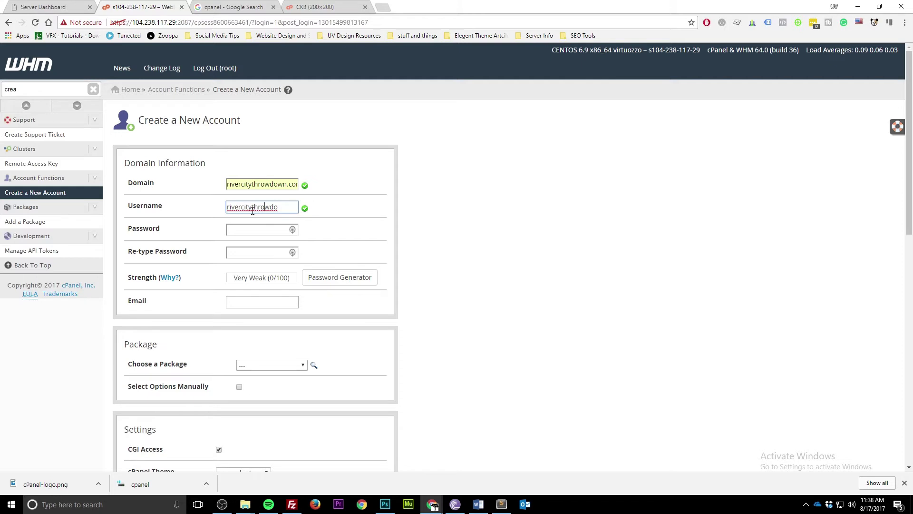
pyautogui.doubleClick(252, 210)
# Set username rivercity and apply a Very Strong generated password, copying it to Word
pyautogui.write('rivercity')
pyautogui.click(363, 278)
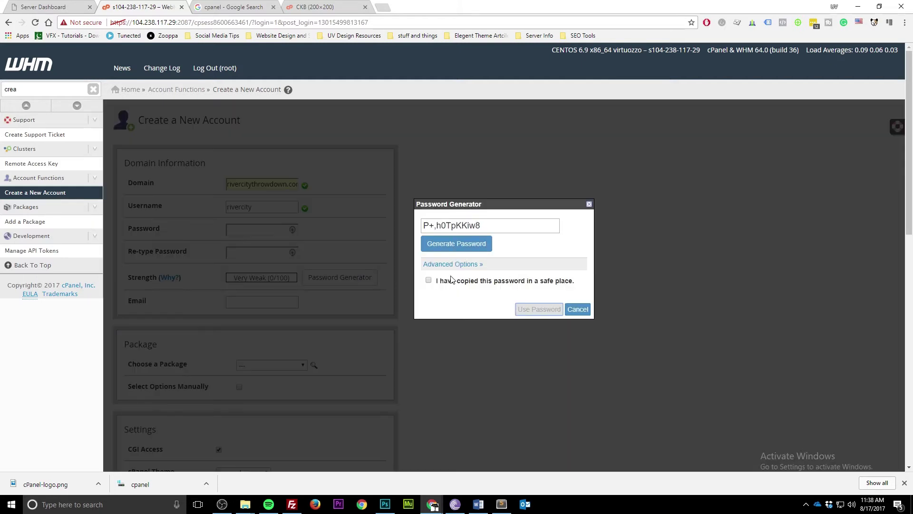
pyautogui.tripleClick(455, 220)
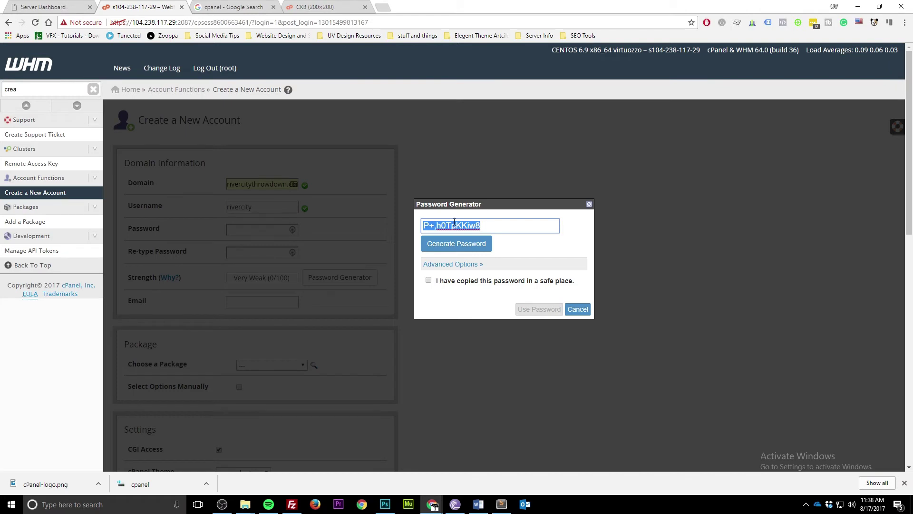
pyautogui.click(429, 280)
pyautogui.click(525, 310)
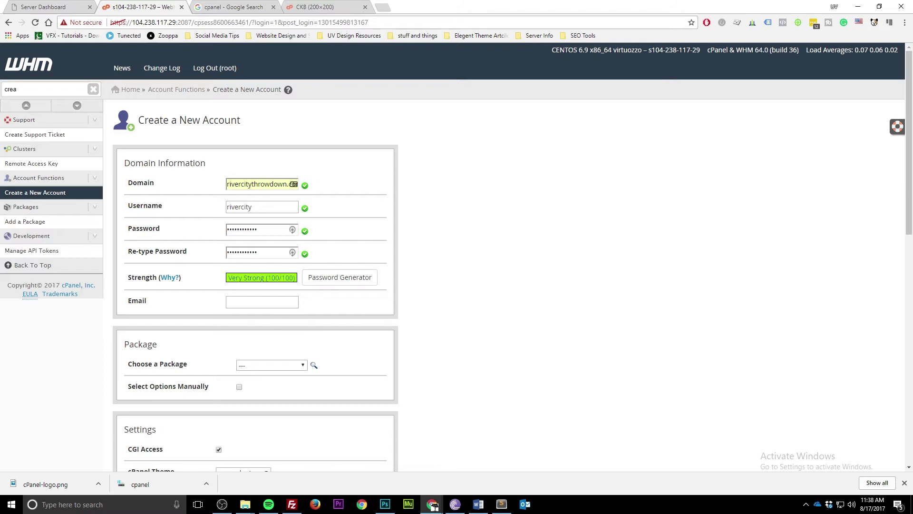
pyautogui.hotkey('alt', 'Tab')
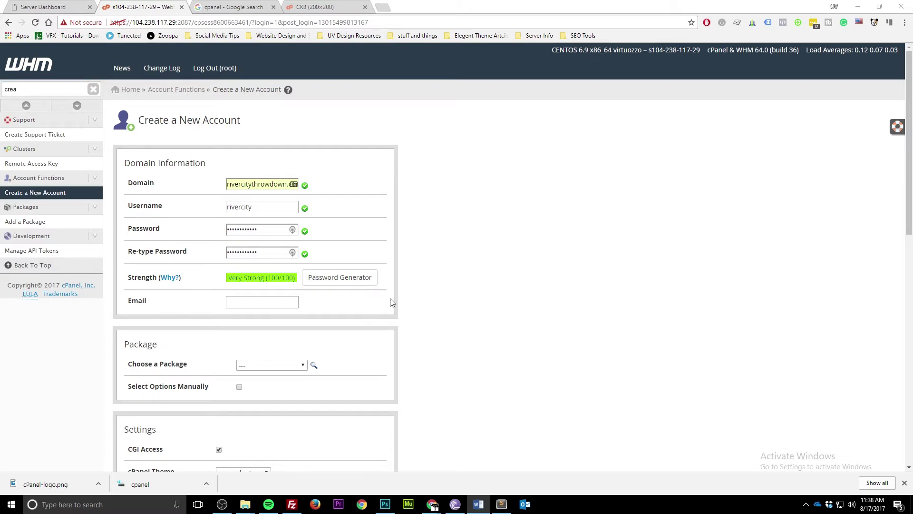
# Fill in the account's contact e-mail address from the autofill suggestions
pyautogui.click(259, 301)
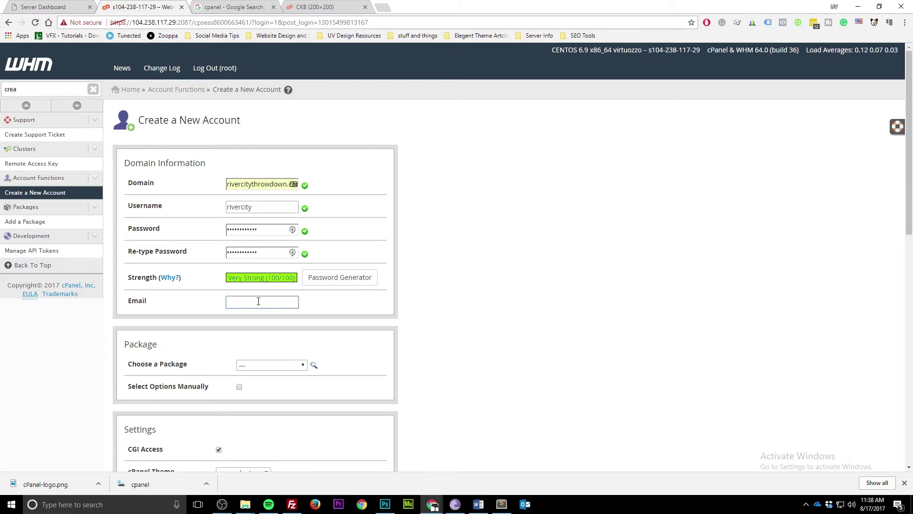
pyautogui.write('si')
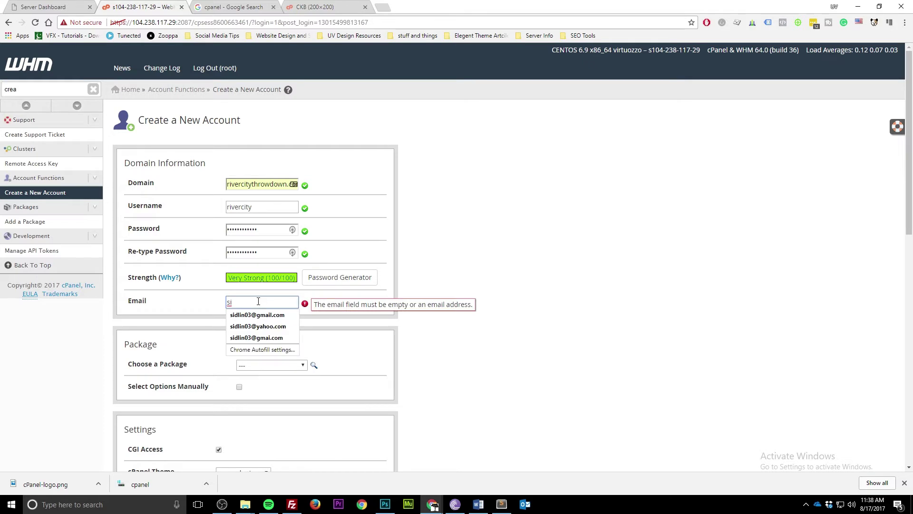
pyautogui.click(265, 318)
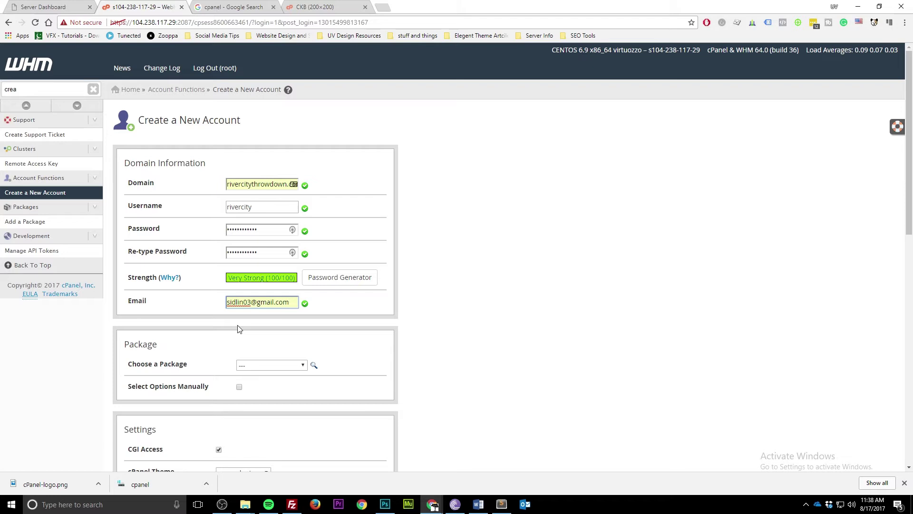
pyautogui.scroll(-3, 240, 329)
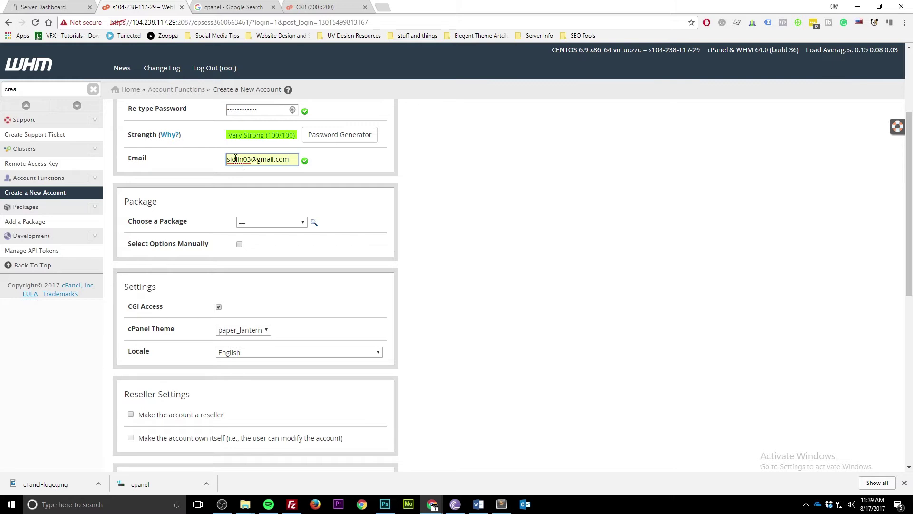
# Pick Pro from the Choose a Package dropdown for the new account
pyautogui.click(281, 222)
pyautogui.click(279, 211)
pyautogui.click(281, 222)
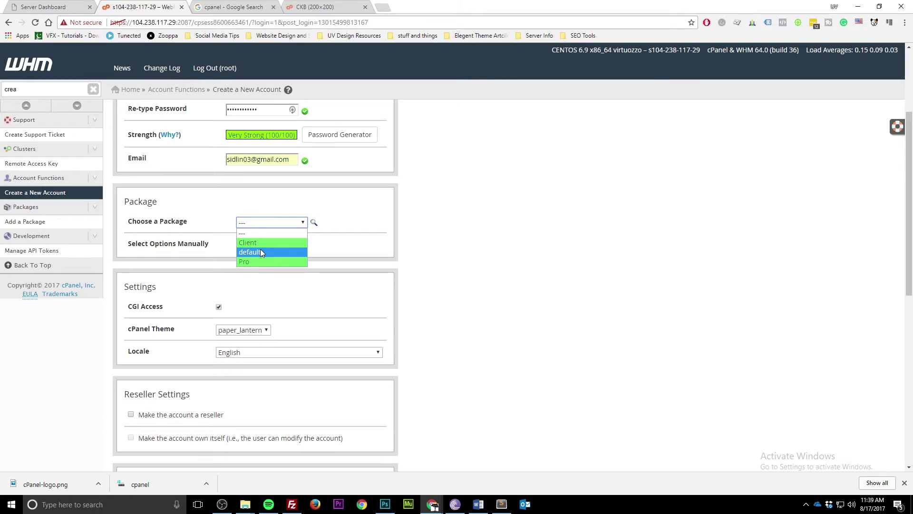
pyautogui.click(261, 263)
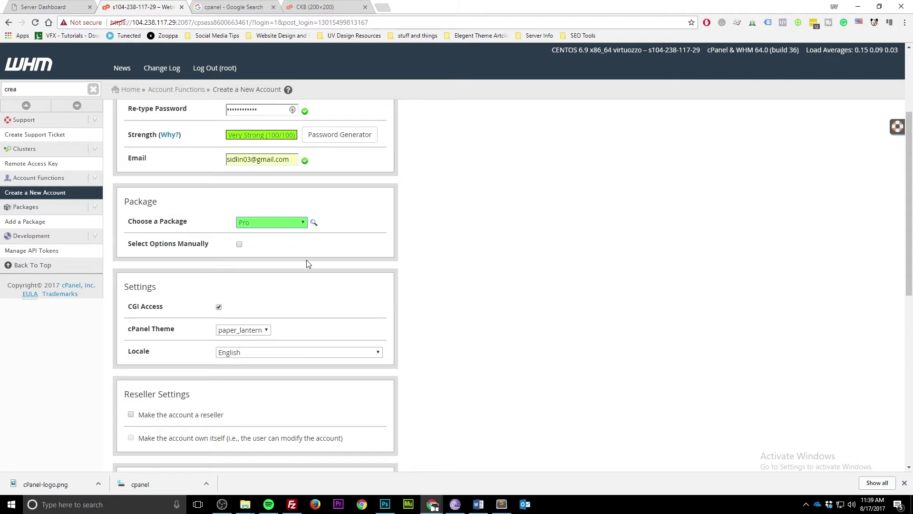
# Review the theme list, then tick 'Enable SPF on this account' in DNS Settings
pyautogui.scroll(-2, 307, 264)
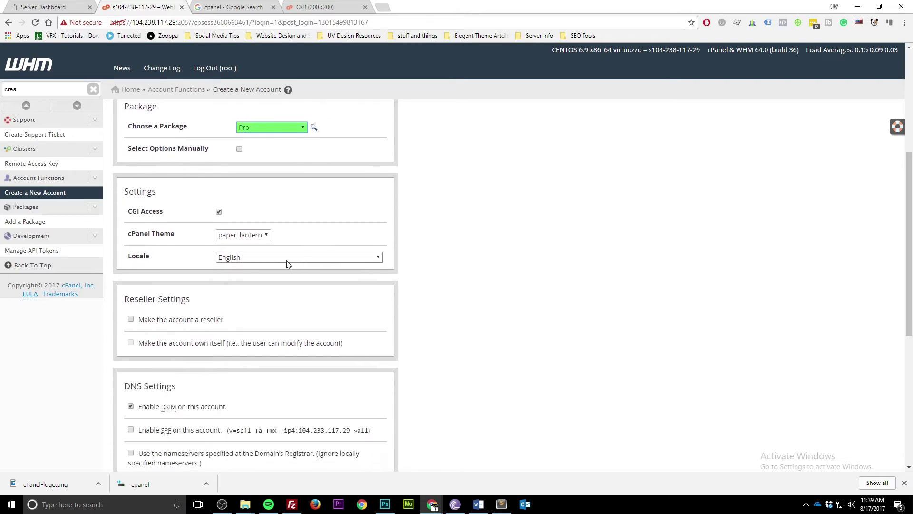
pyautogui.click(239, 235)
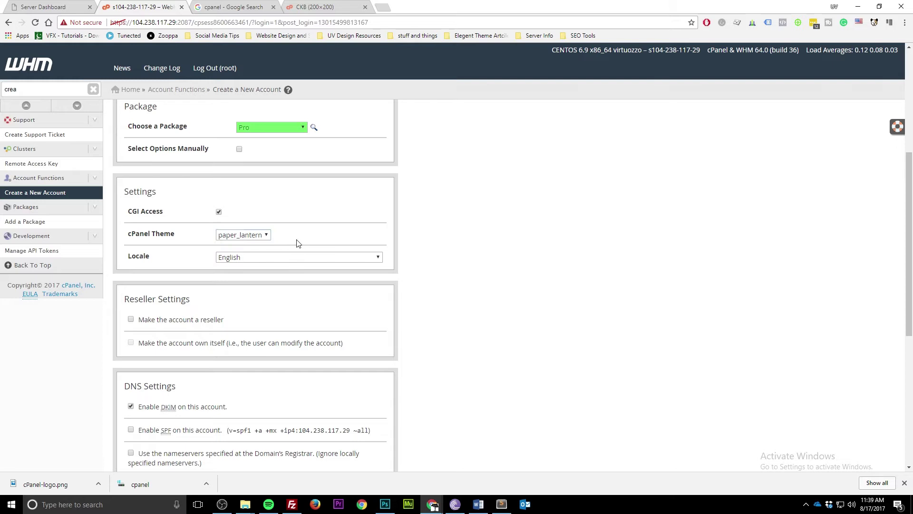
pyautogui.scroll(-2, 295, 243)
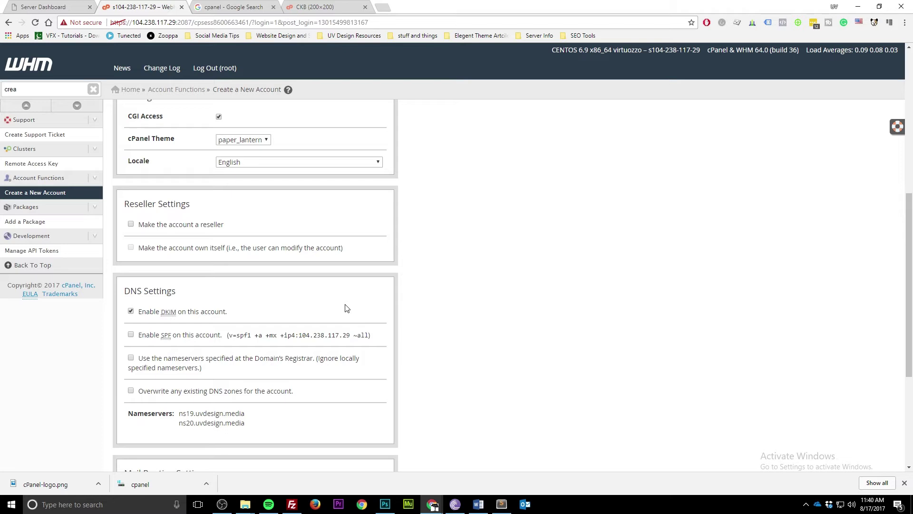
pyautogui.scroll(-2, 212, 309)
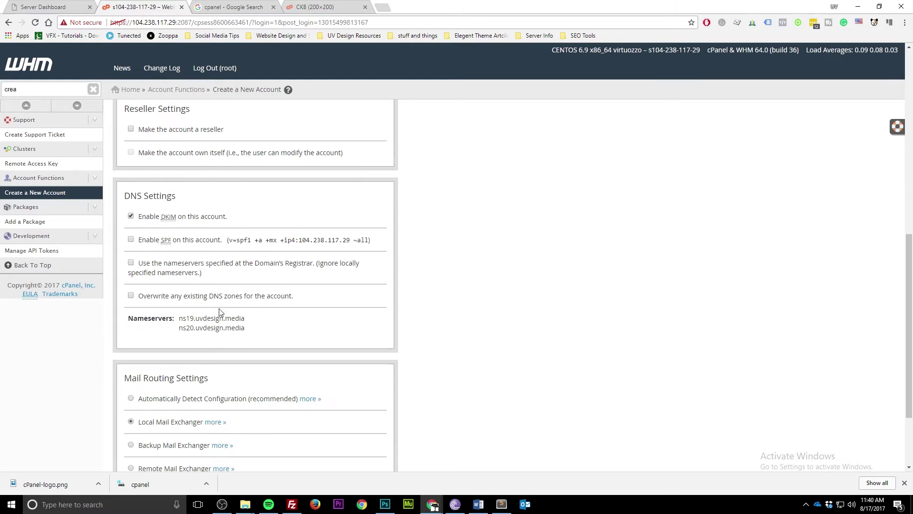
pyautogui.click(131, 240)
pyautogui.scroll(-3, 219, 323)
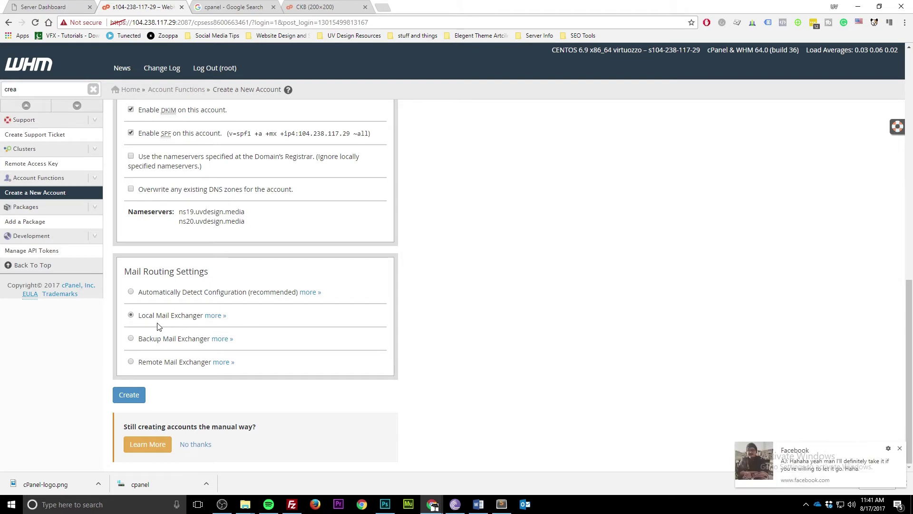
# Dismiss the two Facebook notification pop-ups covering the form
pyautogui.click(900, 450)
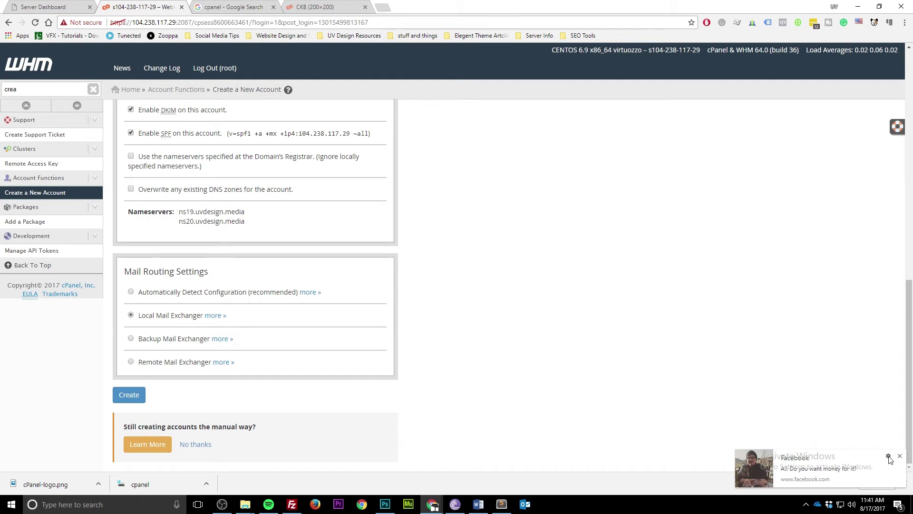
pyautogui.click(900, 457)
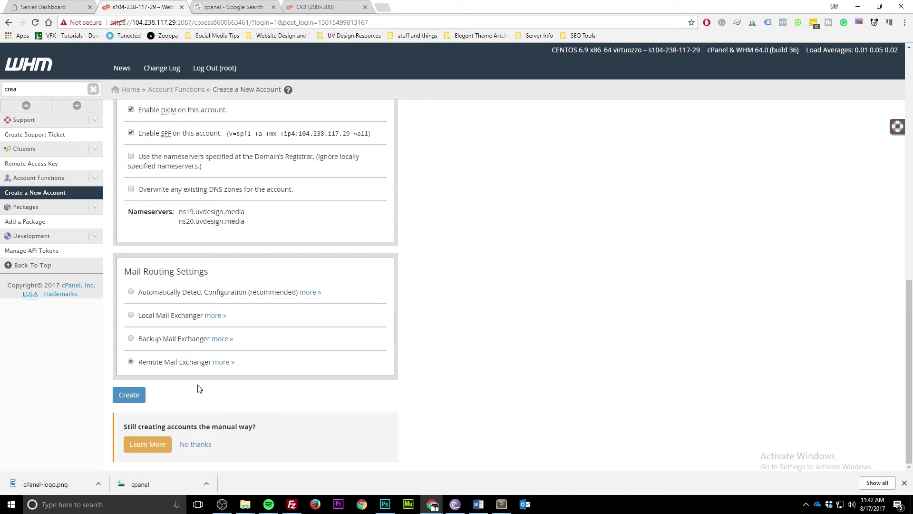
# Create the rivercitythrowdown.com account and scroll the output to 'Account Creation Complete!!!'
pyautogui.click(130, 396)
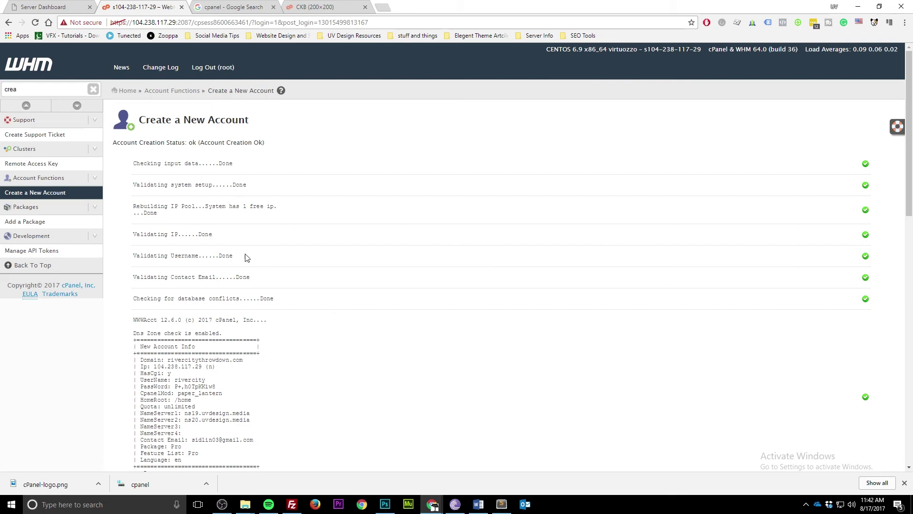
pyautogui.scroll(-2, 235, 248)
pyautogui.scroll(-1, 236, 248)
pyautogui.scroll(-7, 235, 247)
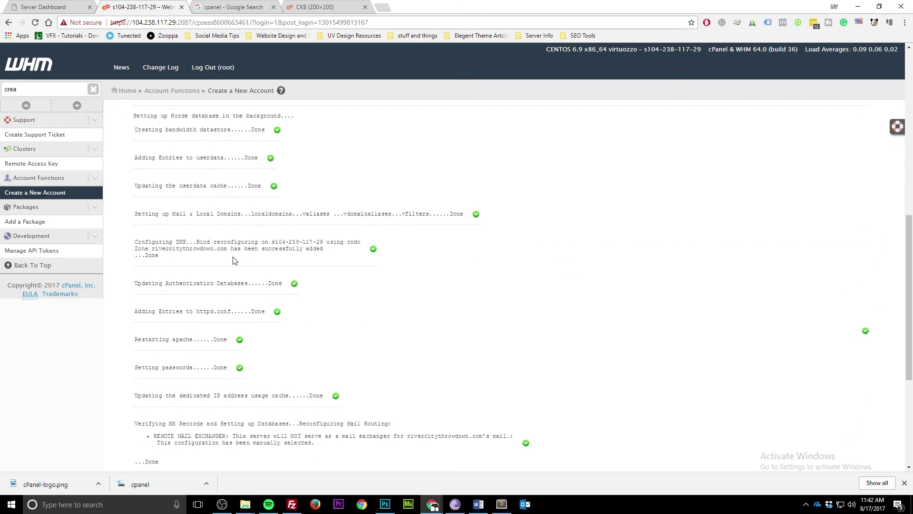
pyautogui.scroll(-4, 237, 265)
pyautogui.scroll(-1, 238, 264)
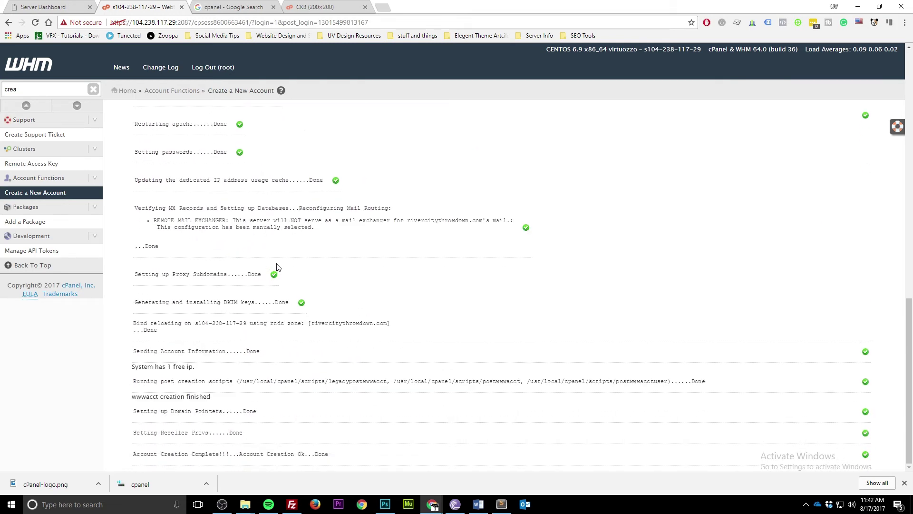
pyautogui.scroll(5, 252, 380)
pyautogui.scroll(10, 255, 376)
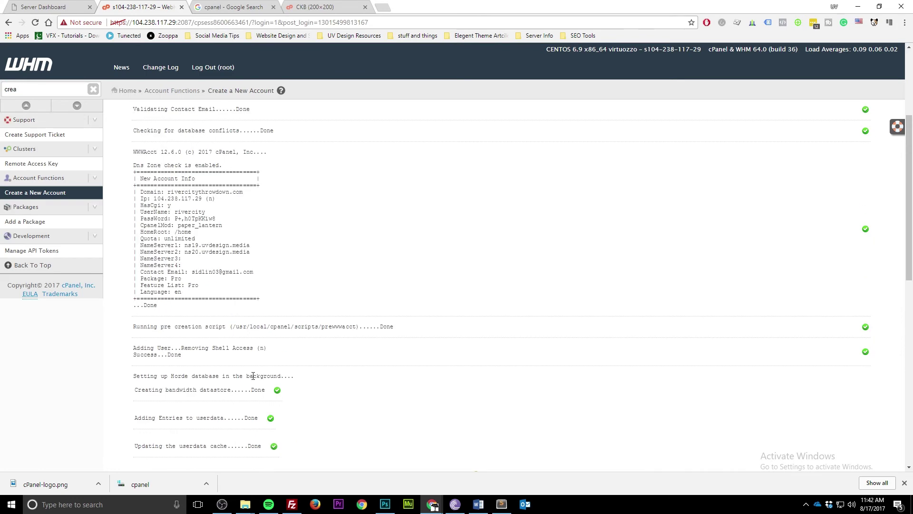
pyautogui.scroll(-15, 261, 266)
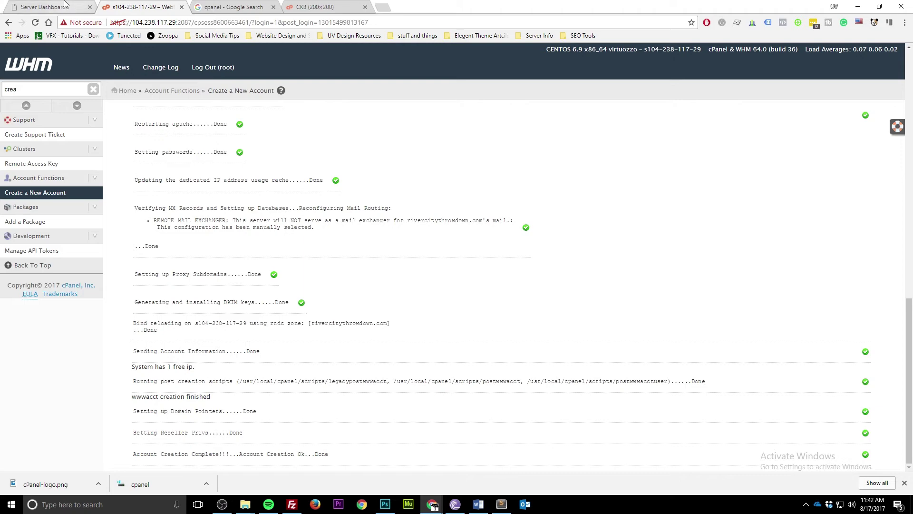
pyautogui.click(86, 3)
# Reload the Server Dashboard and go to page 3 of the cPanel sites list, now 15 sites
pyautogui.scroll(3, 346, 210)
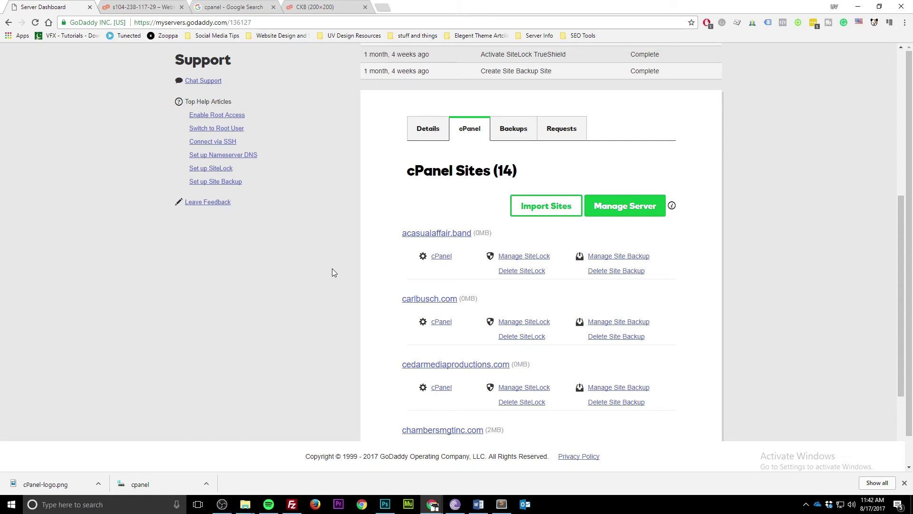
pyautogui.press('F5')
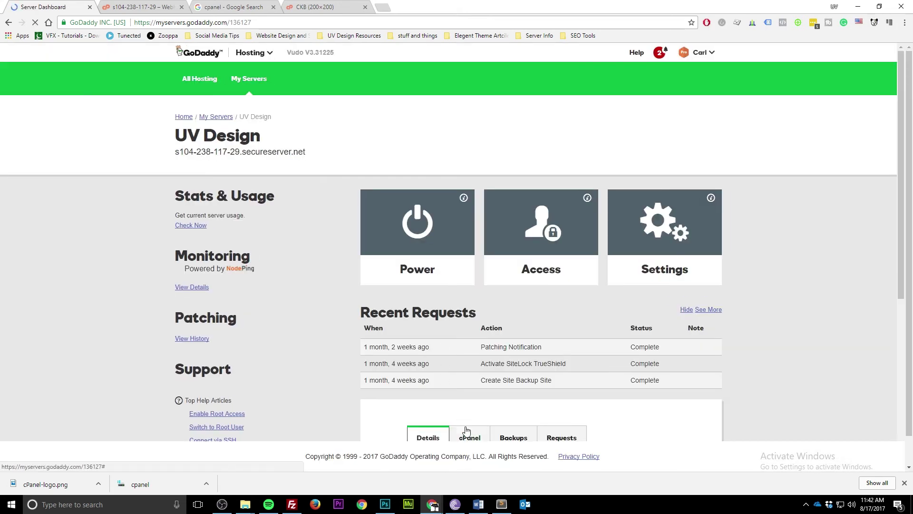
pyautogui.click(466, 430)
pyautogui.scroll(-3, 483, 419)
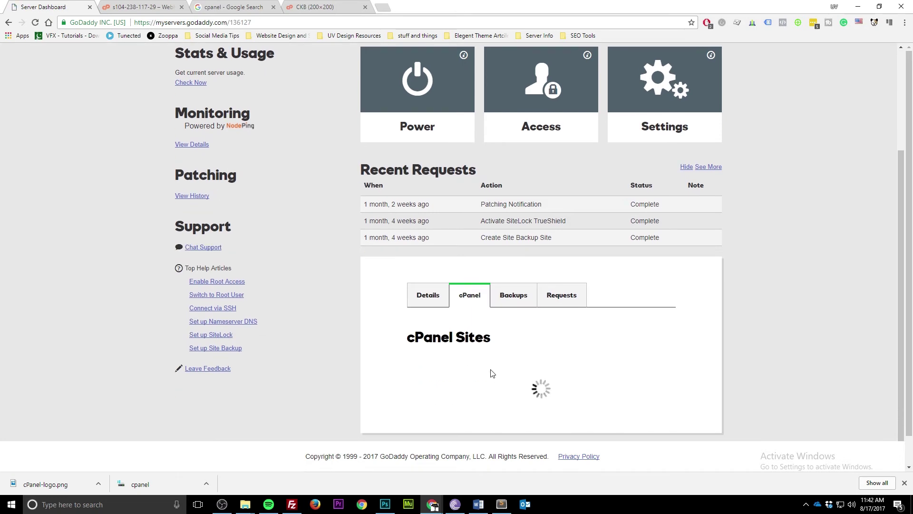
pyautogui.scroll(-1, 528, 269)
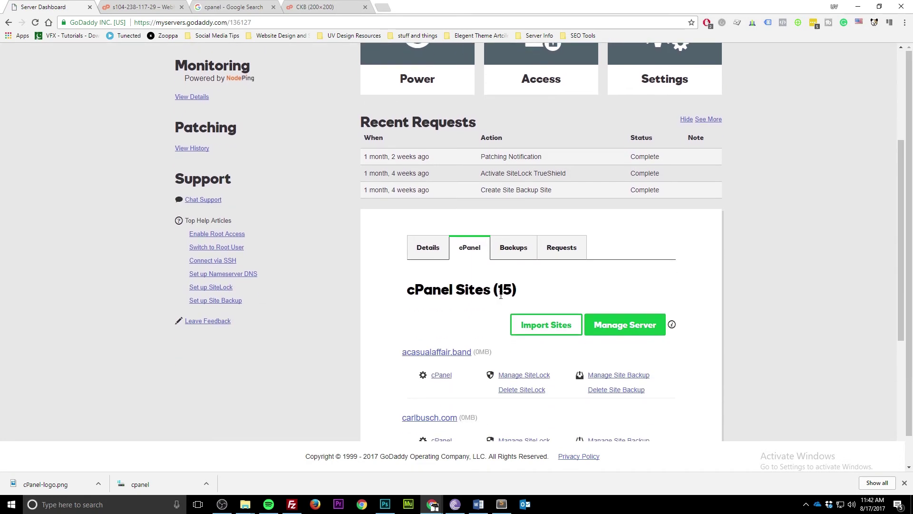
pyautogui.scroll(-5, 517, 312)
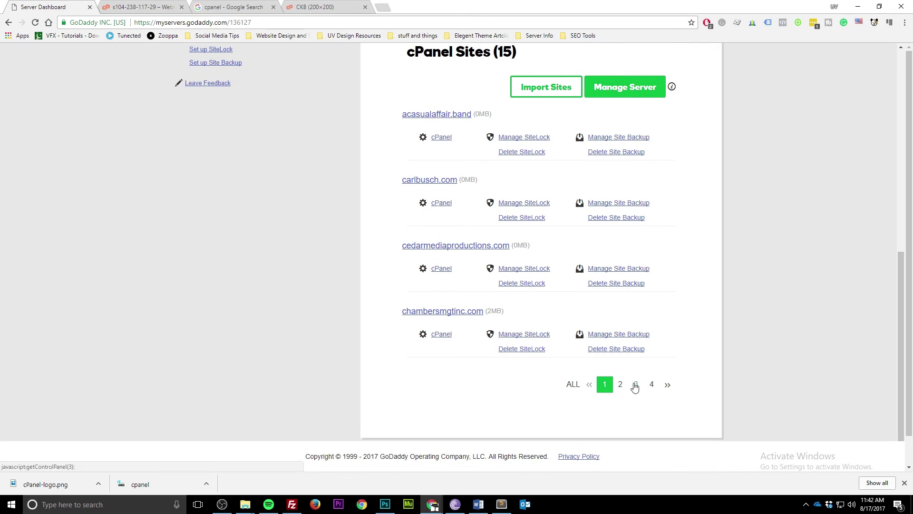
pyautogui.click(635, 386)
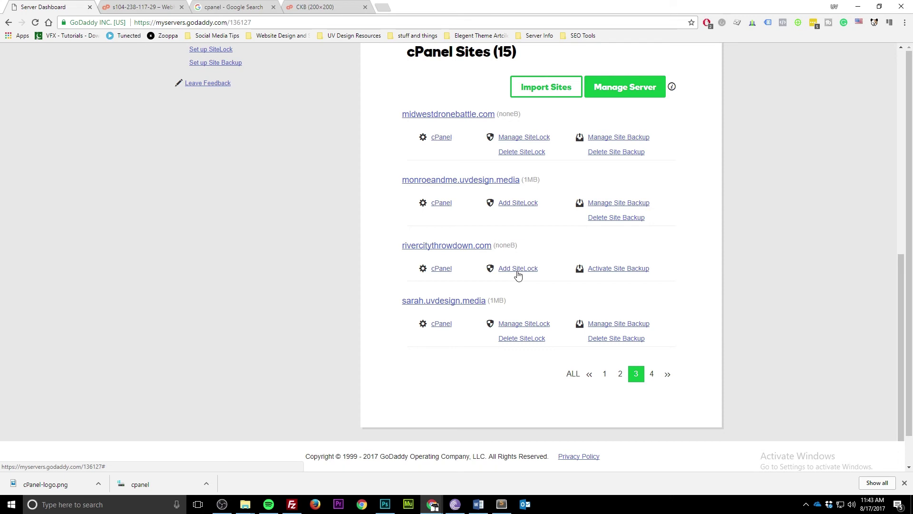
# Add SiteLock to rivercitythrowdown.com, then activate its site backup
pyautogui.click(518, 270)
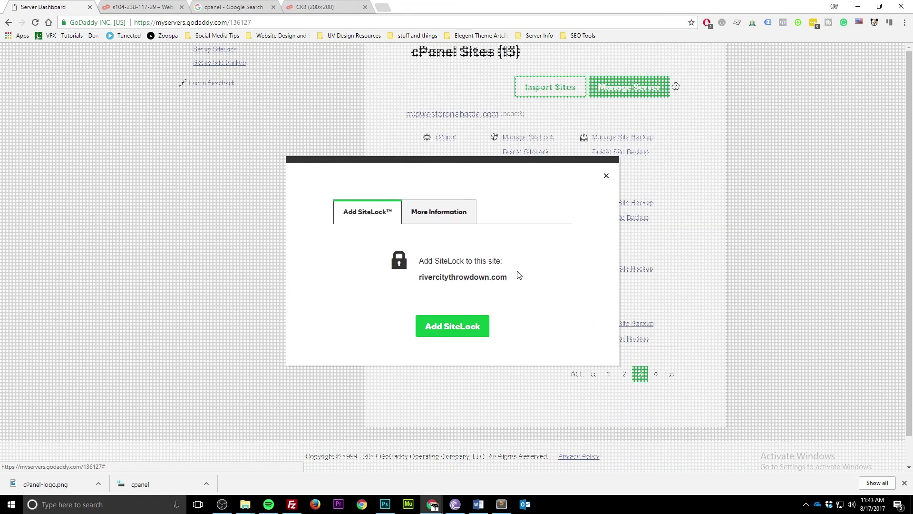
pyautogui.click(464, 331)
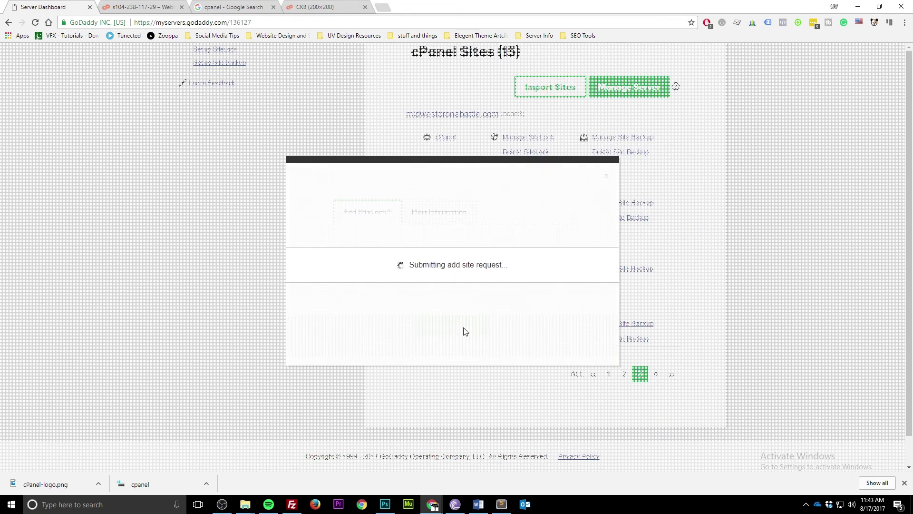
pyautogui.click(453, 322)
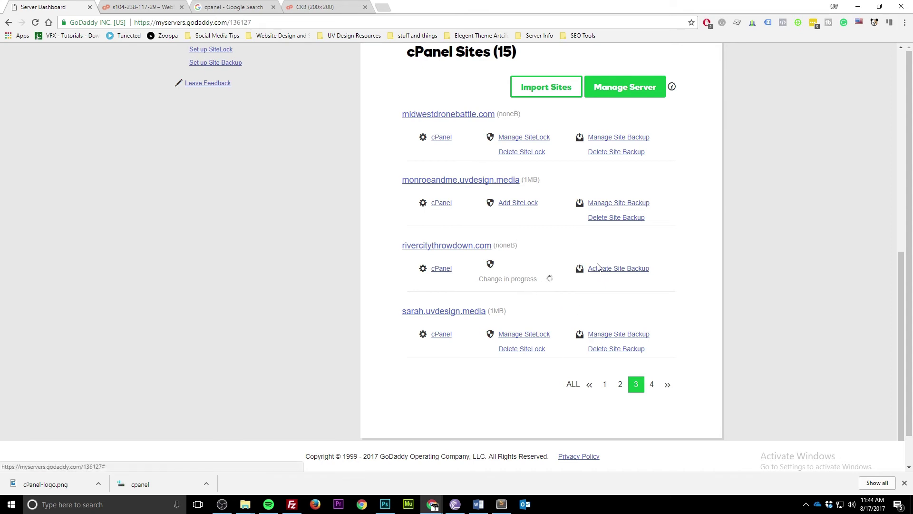
pyautogui.click(629, 269)
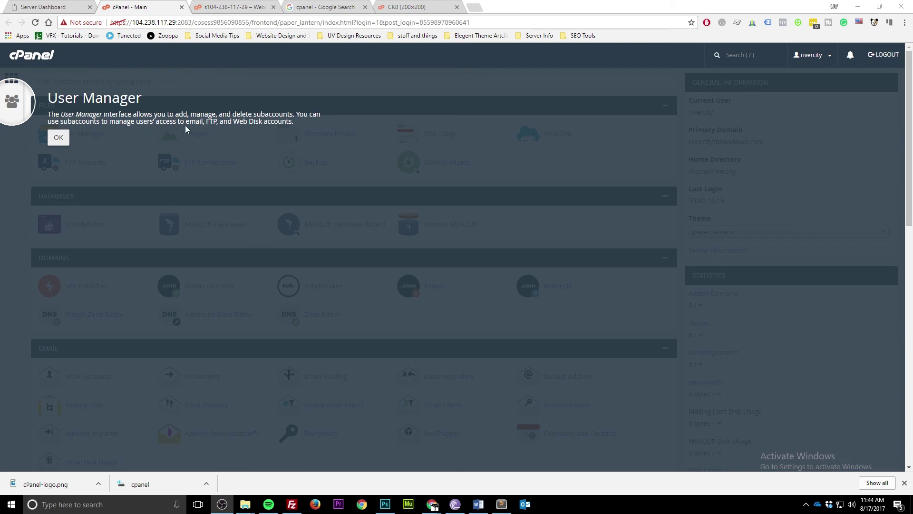
pyautogui.click(61, 139)
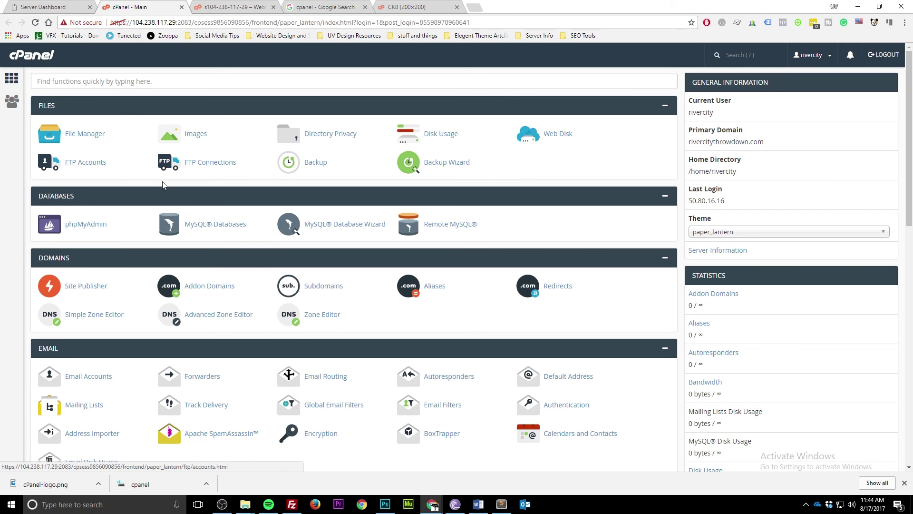
pyautogui.scroll(-3, 238, 181)
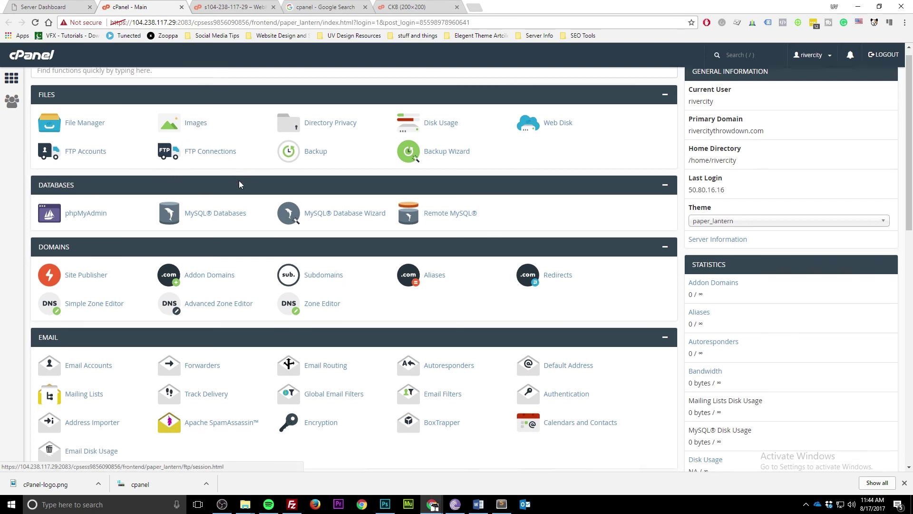
pyautogui.scroll(-8, 240, 185)
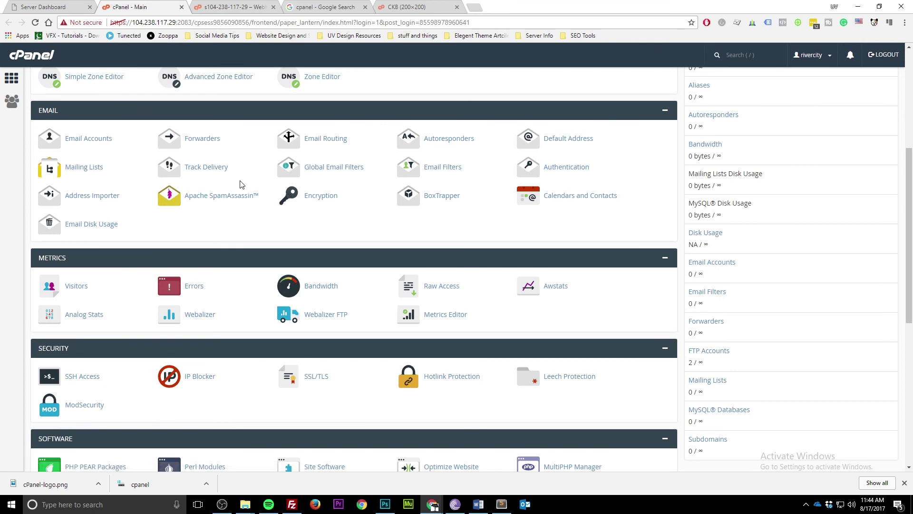
pyautogui.scroll(-1, 240, 183)
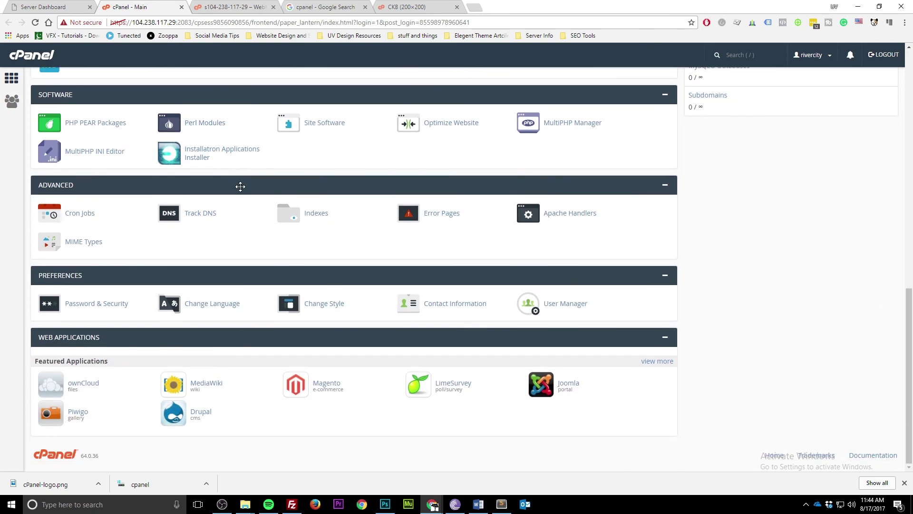
pyautogui.scroll(5, 239, 188)
pyautogui.scroll(5, 239, 193)
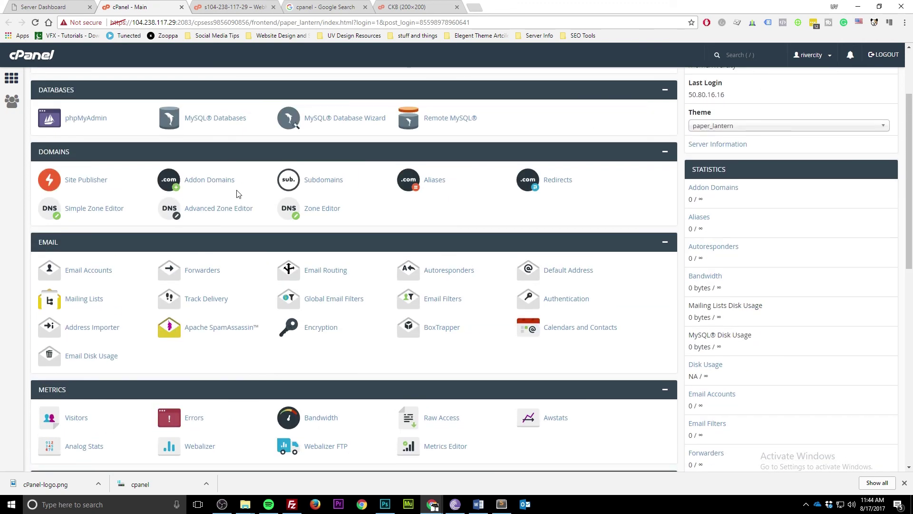
pyautogui.scroll(2, 239, 193)
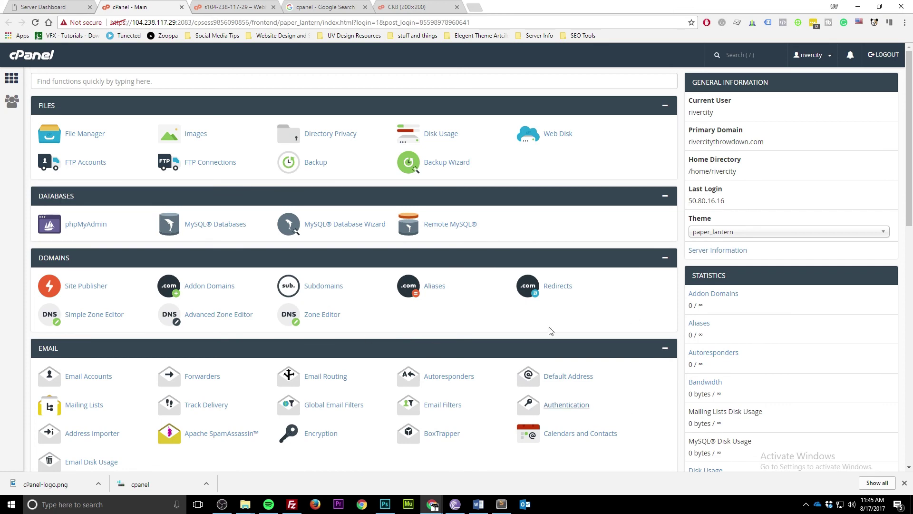
pyautogui.scroll(-3, 452, 249)
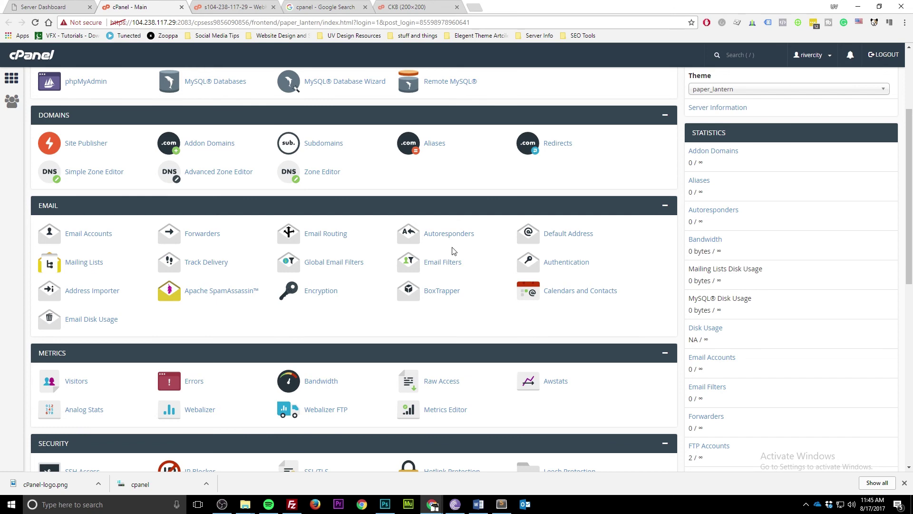
pyautogui.scroll(-8, 456, 250)
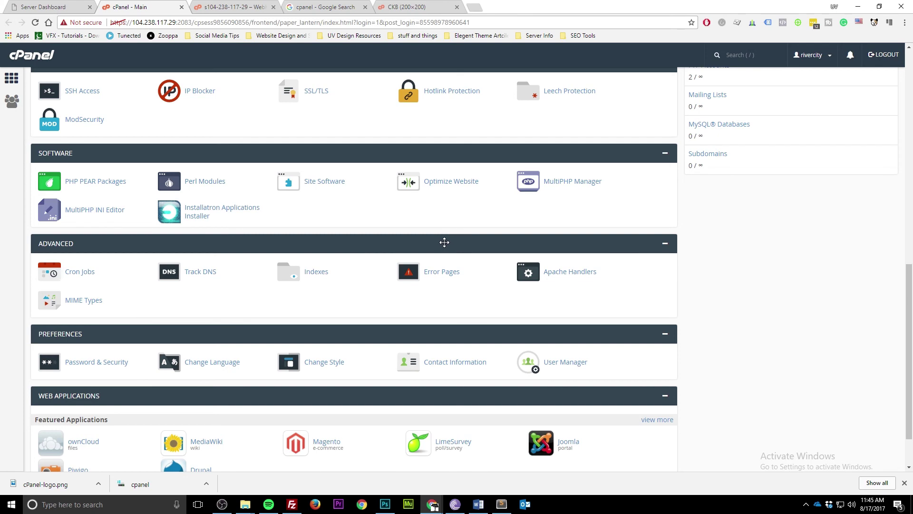
pyautogui.scroll(-1, 445, 245)
pyautogui.scroll(5, 447, 245)
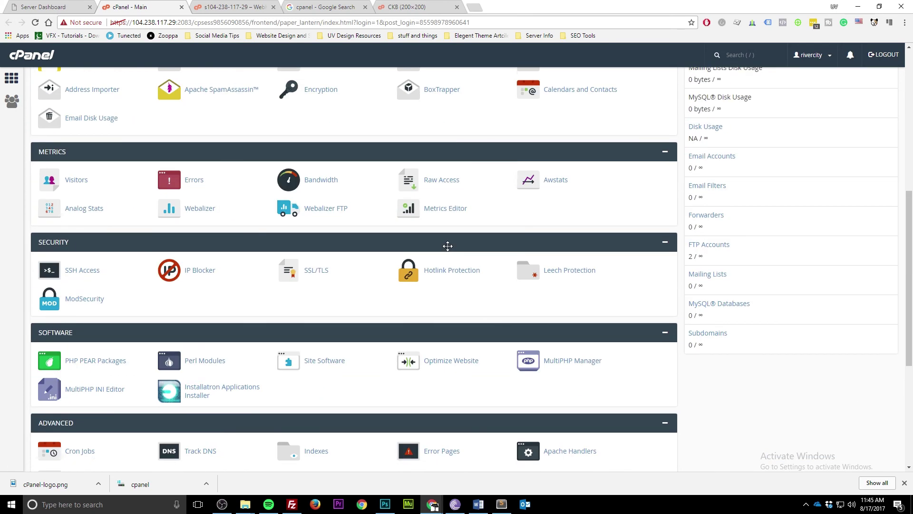
pyautogui.scroll(7, 448, 246)
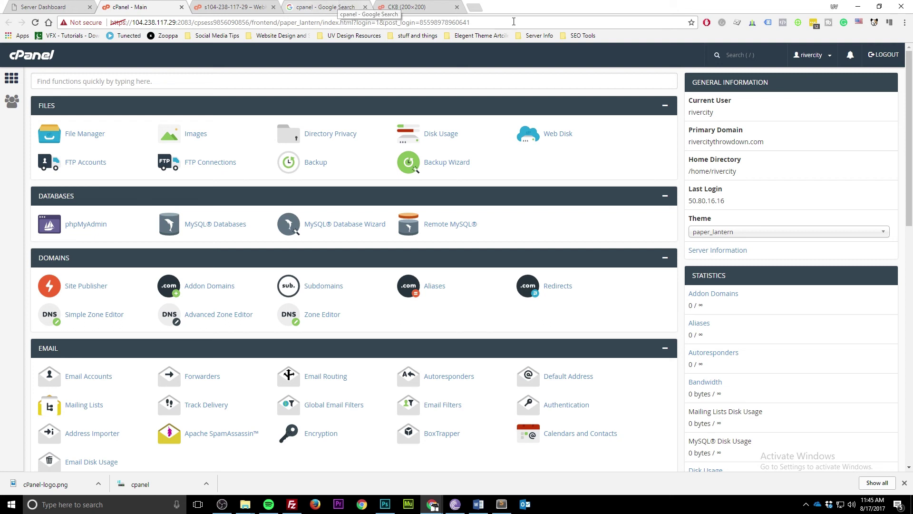
# In a new incognito window, load rivercitythrowdown.com, showing an index listing only cgi-bin
pyautogui.click(905, 22)
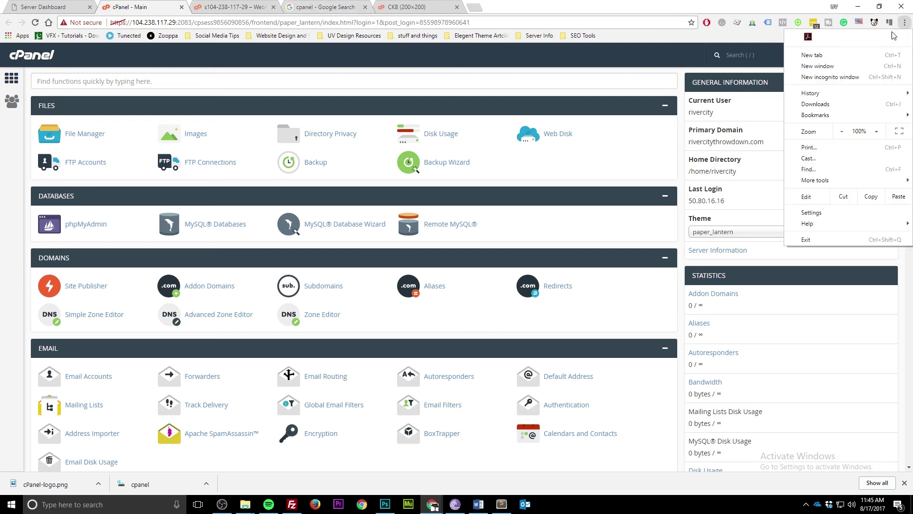
pyautogui.click(864, 77)
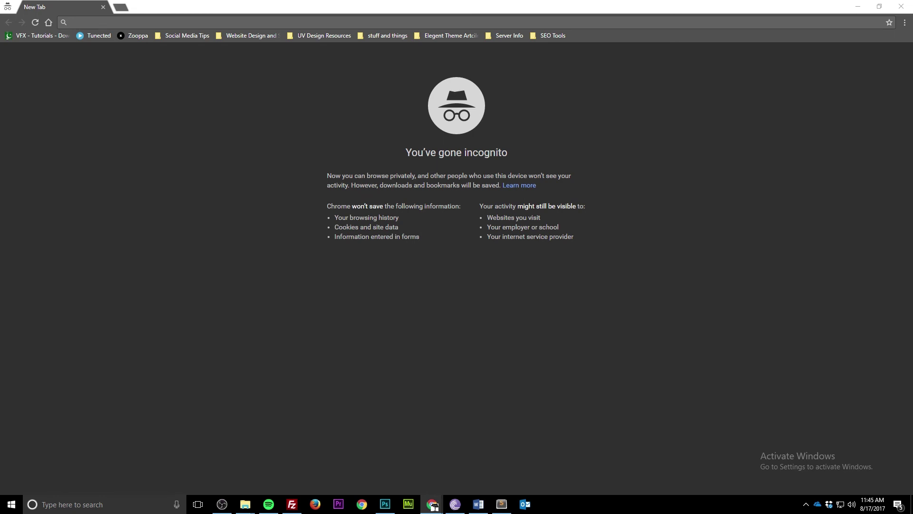
pyautogui.click(180, 23)
pyautogui.write('rivercitythrowdown.com')
pyautogui.press('Return')
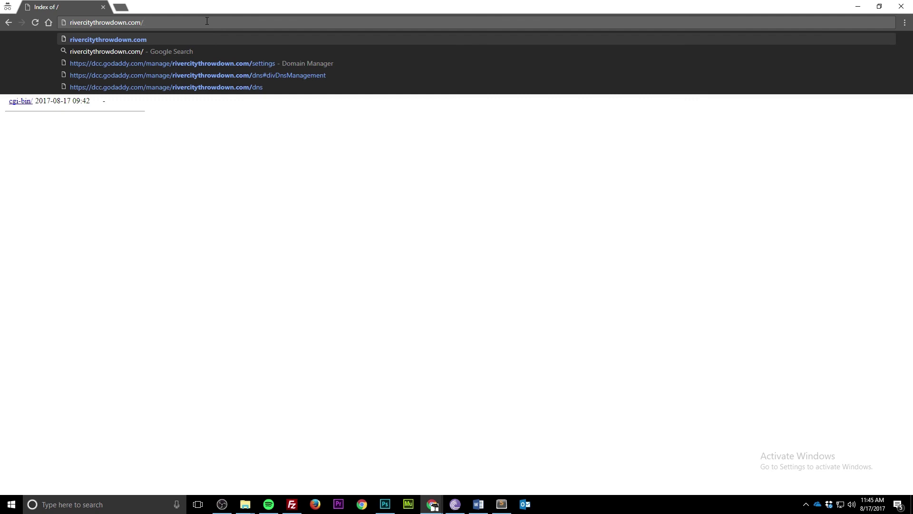
# Load rivercitythrowdown.com/cpanel and bypass the certificate warning to reach the port 2083 login page
pyautogui.write('cpanel')
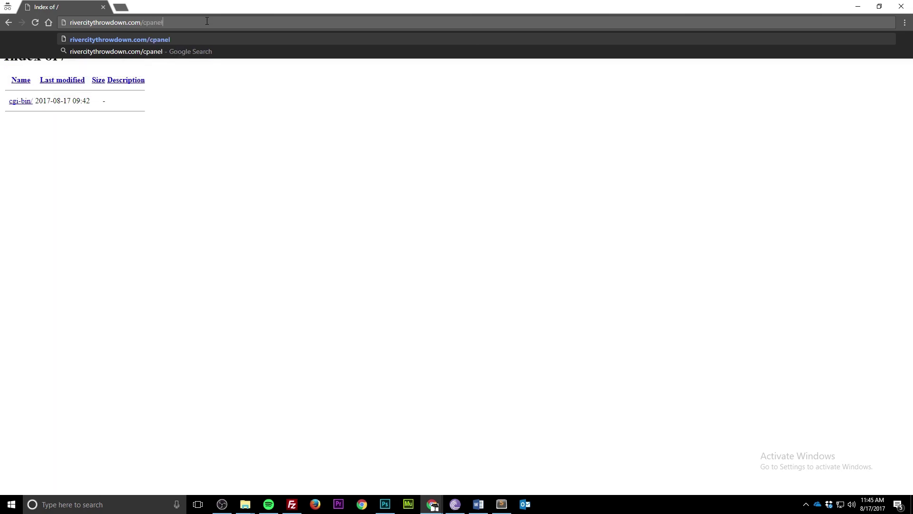
pyautogui.press('Return')
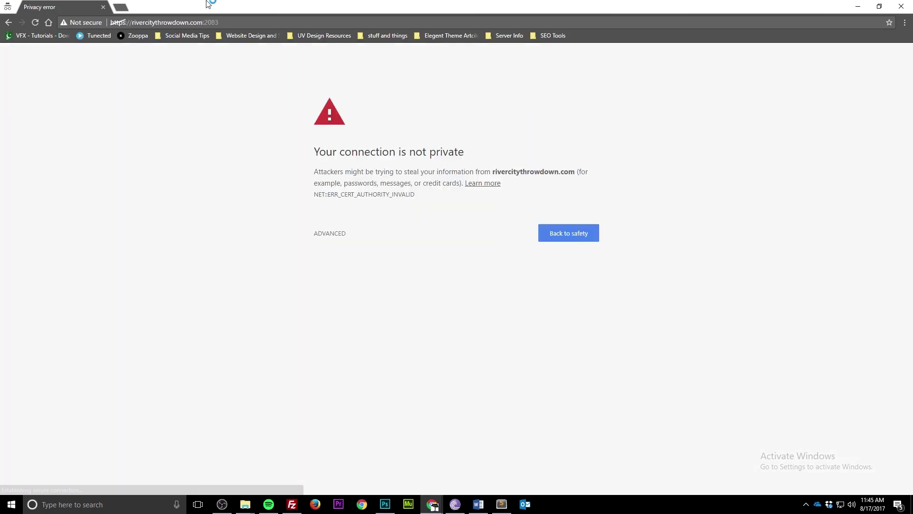
pyautogui.click(331, 235)
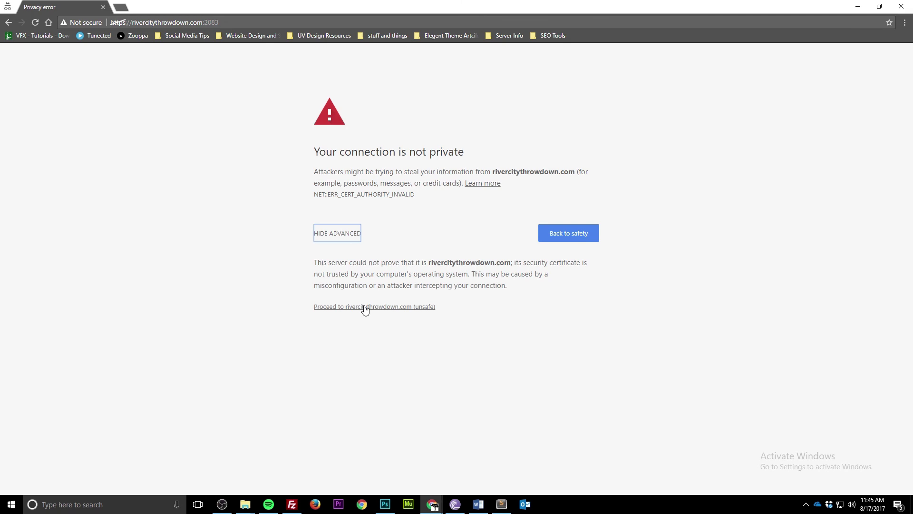
pyautogui.click(365, 307)
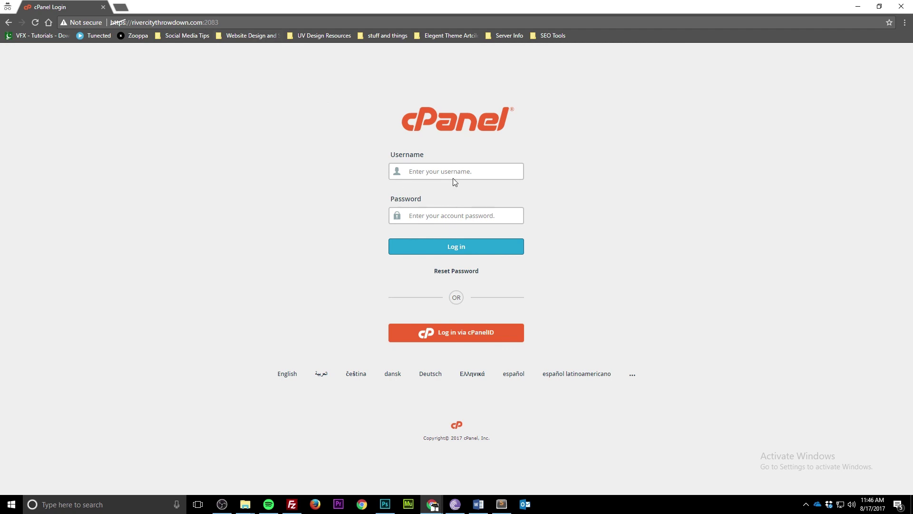
# Sign in with the new account's username and pasted password to open the rivercitythrowdown.com dashboard
pyautogui.write('rivercity')
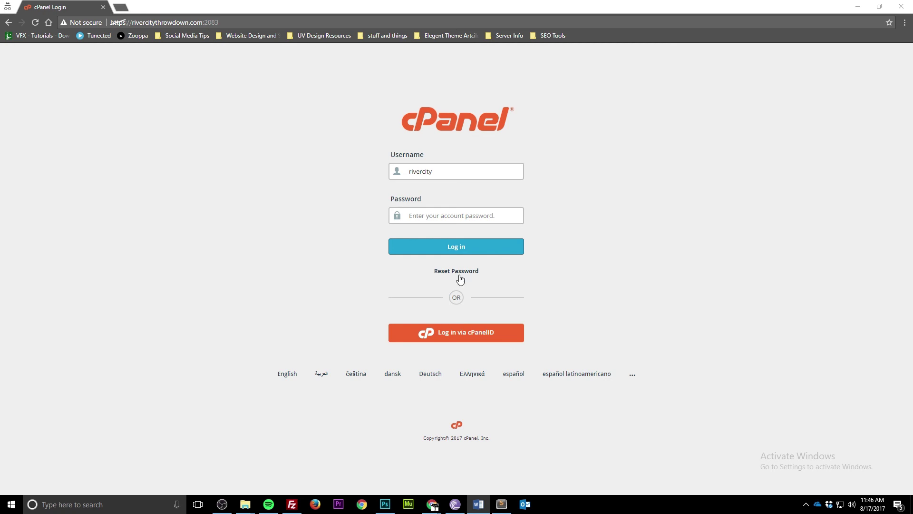
pyautogui.click(442, 216)
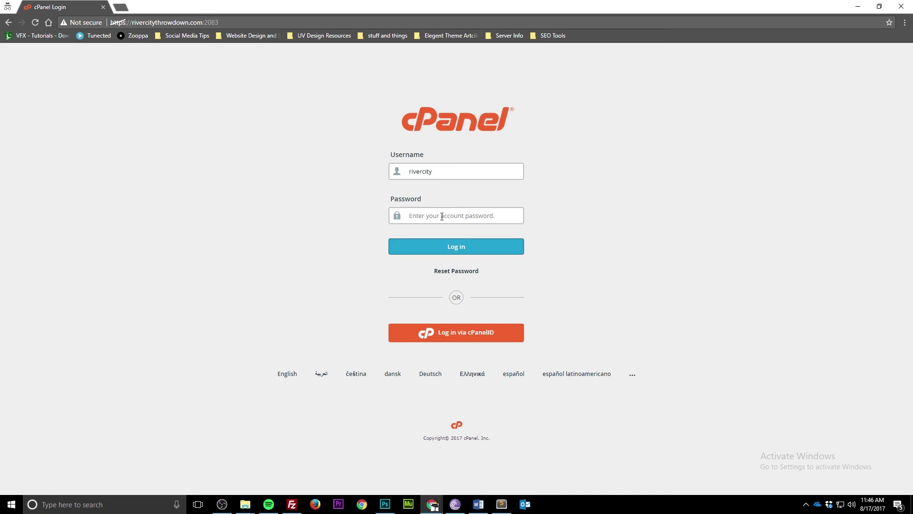
pyautogui.hotkey('ctrl', 'v')
pyautogui.click(467, 251)
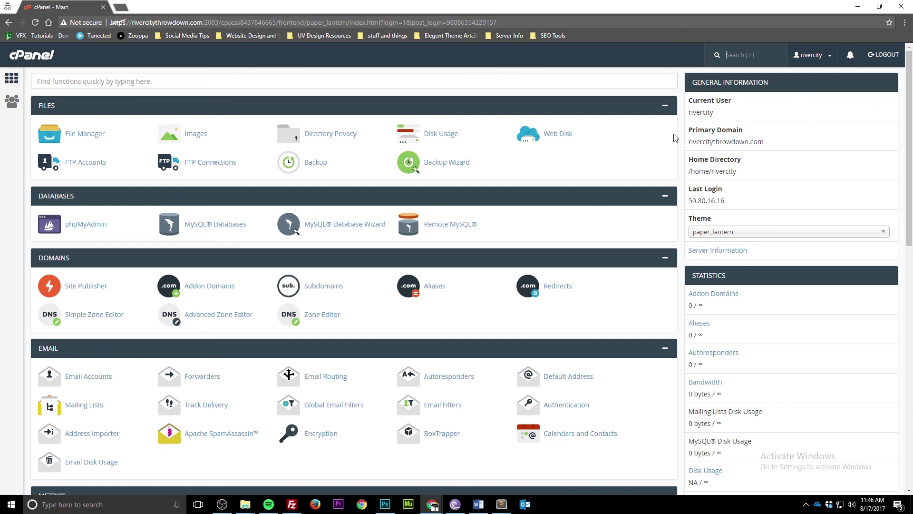
# Minimize the incognito window to bring back the original cPanel session opened via the server IP
pyautogui.click(858, 6)
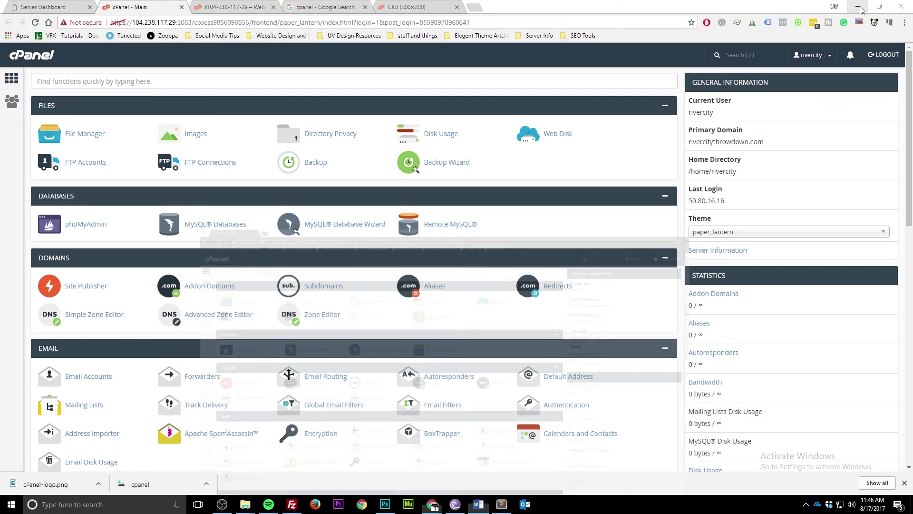